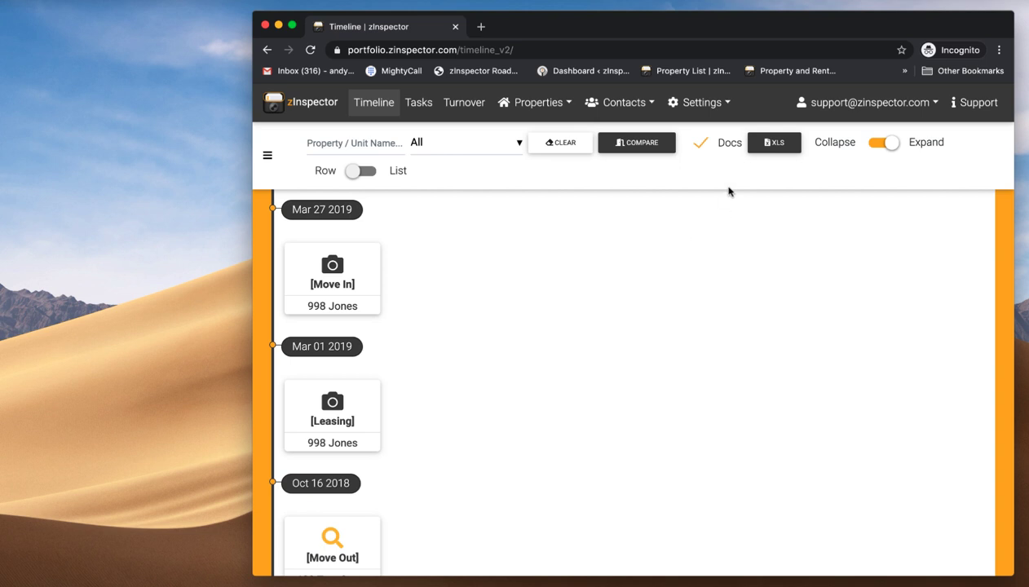
- Go to the document templates and filter the active templates by the title text "ten"
{"action": "left_click", "coordinate": [708, 102]}
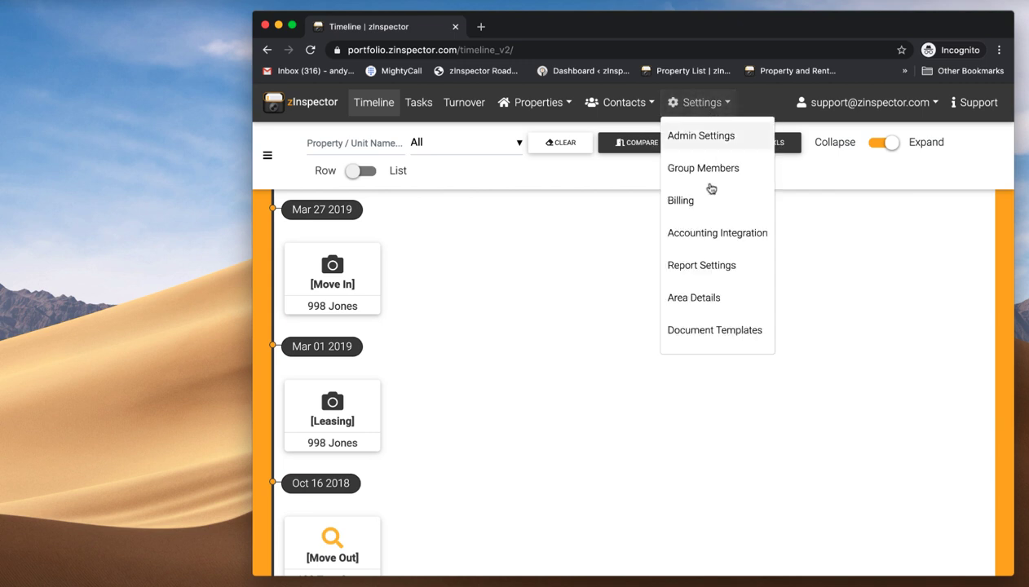
{"action": "left_click", "coordinate": [718, 329]}
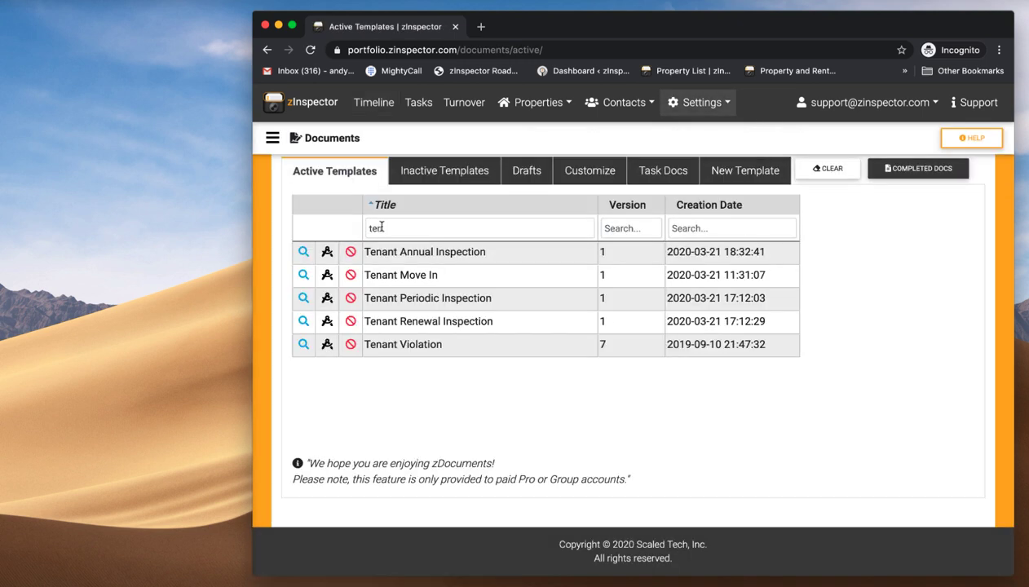
{"action": "left_click", "coordinate": [411, 229]}
{"action": "key", "text": "BackSpace"}
{"action": "key", "text": "BackSpace"}
{"action": "key", "text": "BackSpace"}
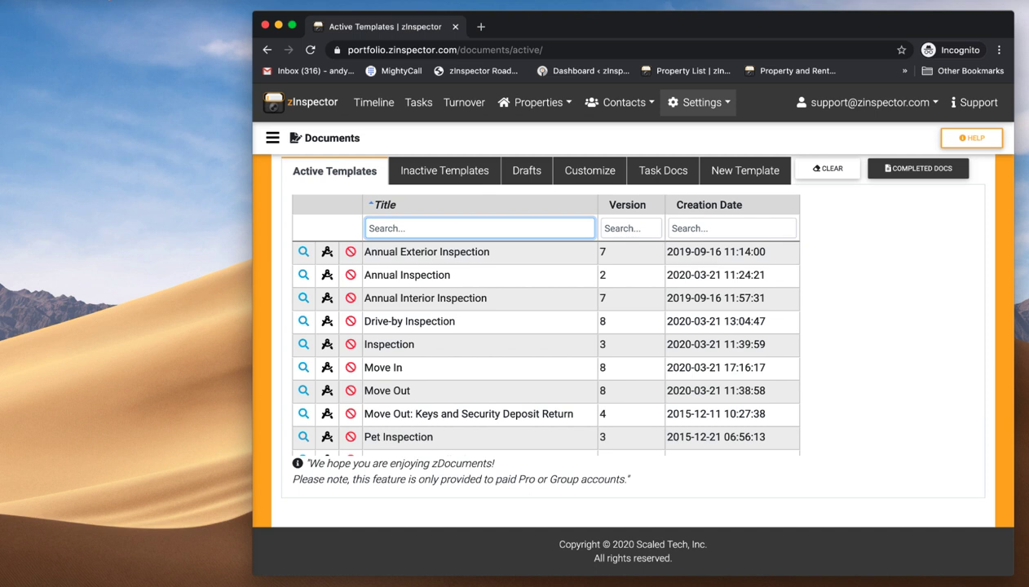
{"action": "type", "text": "ten"}
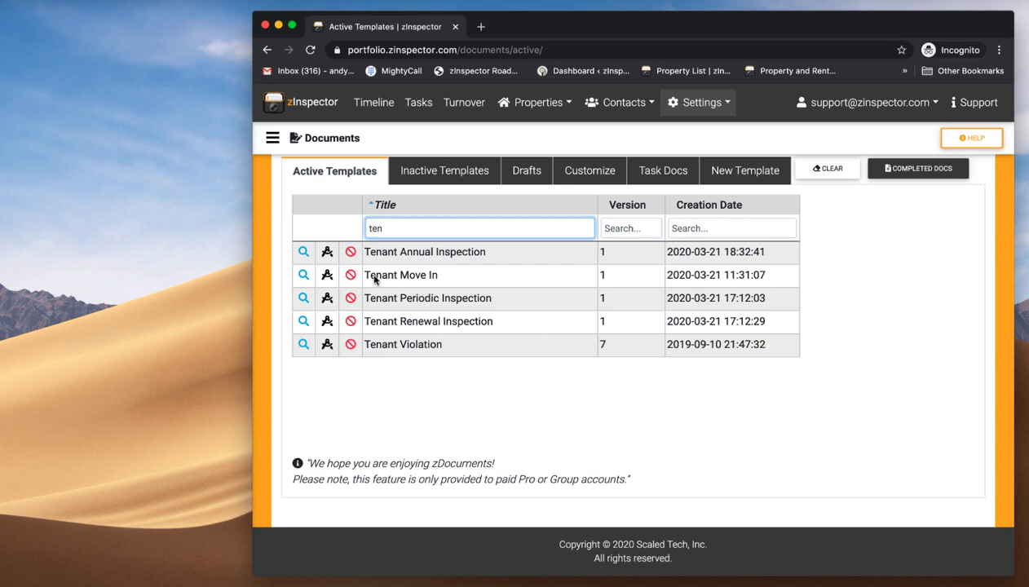
- View the Tenant Move In template in the editor, and return to the list of active templates
{"action": "left_click", "coordinate": [327, 275]}
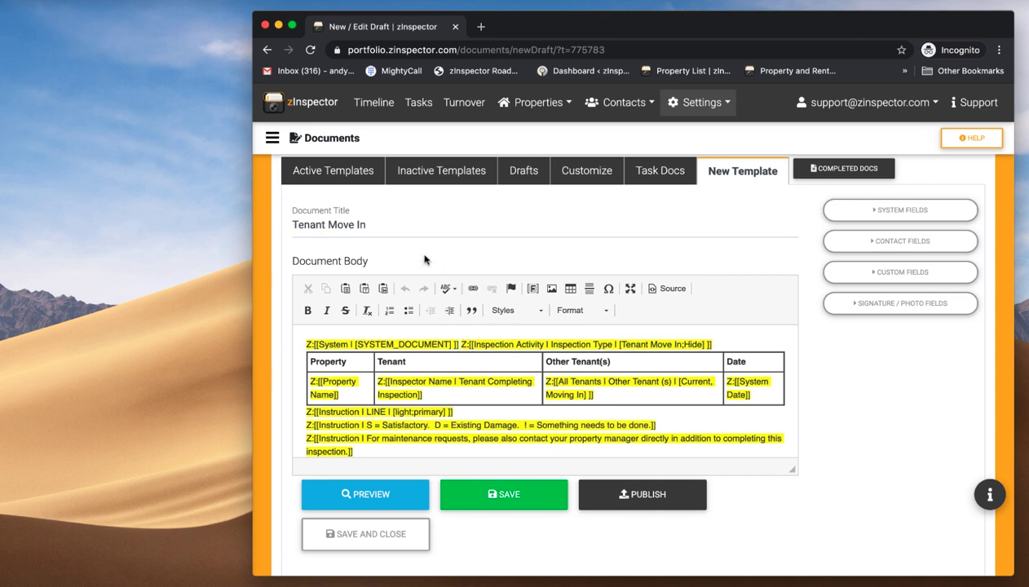
{"action": "left_click", "coordinate": [334, 172]}
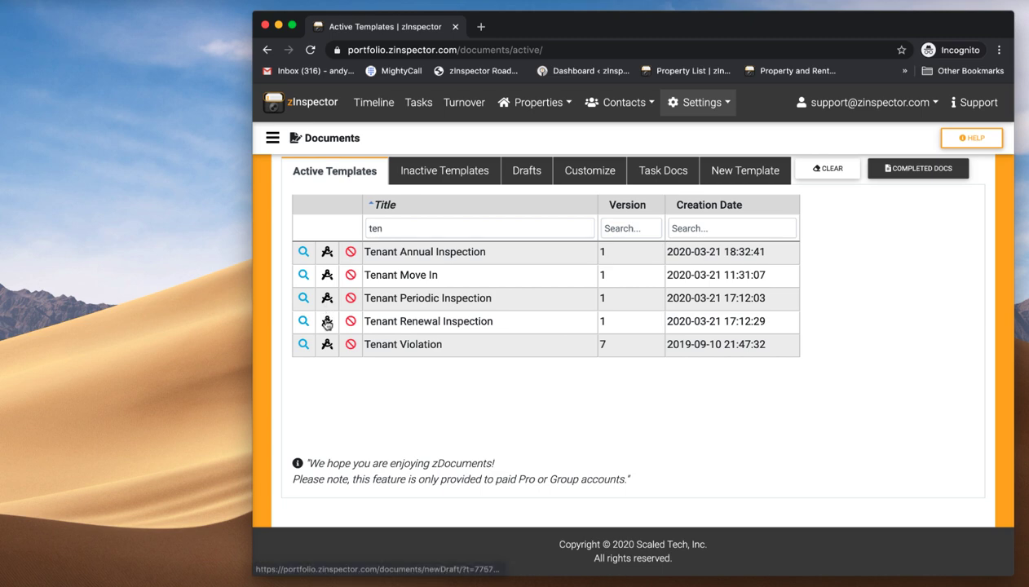
- Open the Tenant Renewal Inspection template for editing and delete the System [SYSTEM_DOCUMENT] field from its first line
{"action": "left_click", "coordinate": [327, 322]}
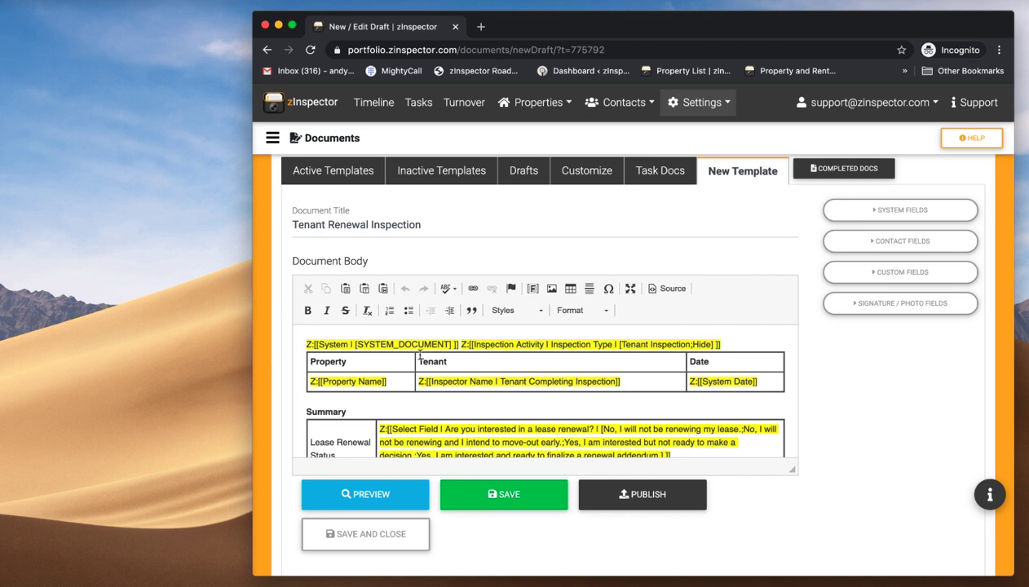
{"action": "left_click", "coordinate": [396, 346]}
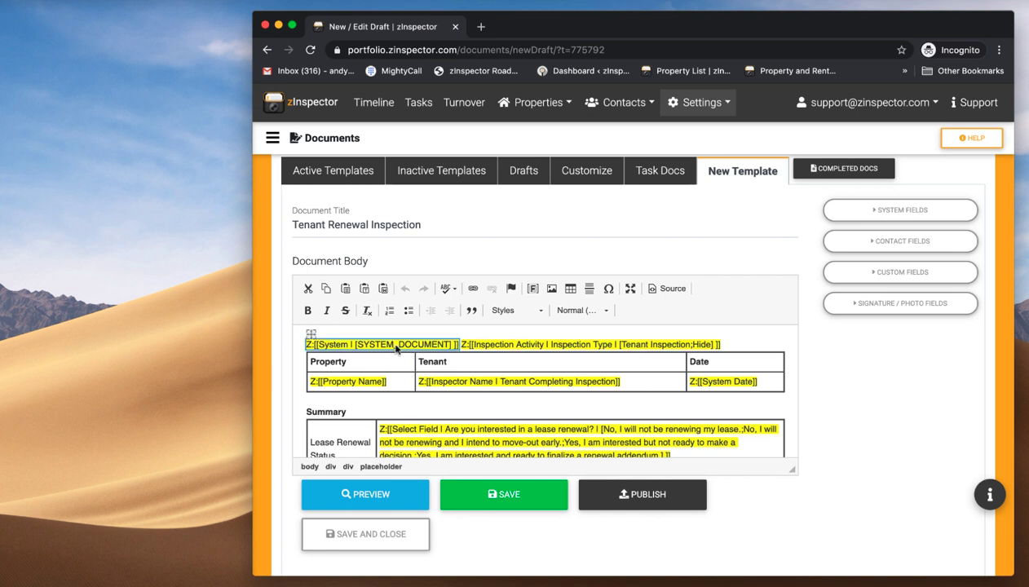
{"action": "left_click", "coordinate": [458, 344]}
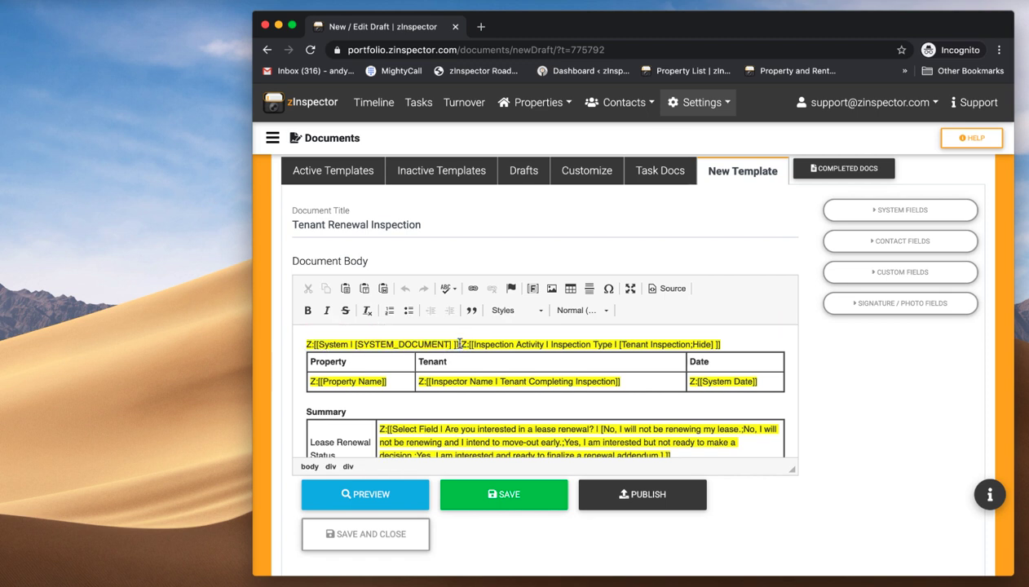
{"action": "left_click", "coordinate": [312, 344]}
{"action": "key", "text": "BackSpace"}
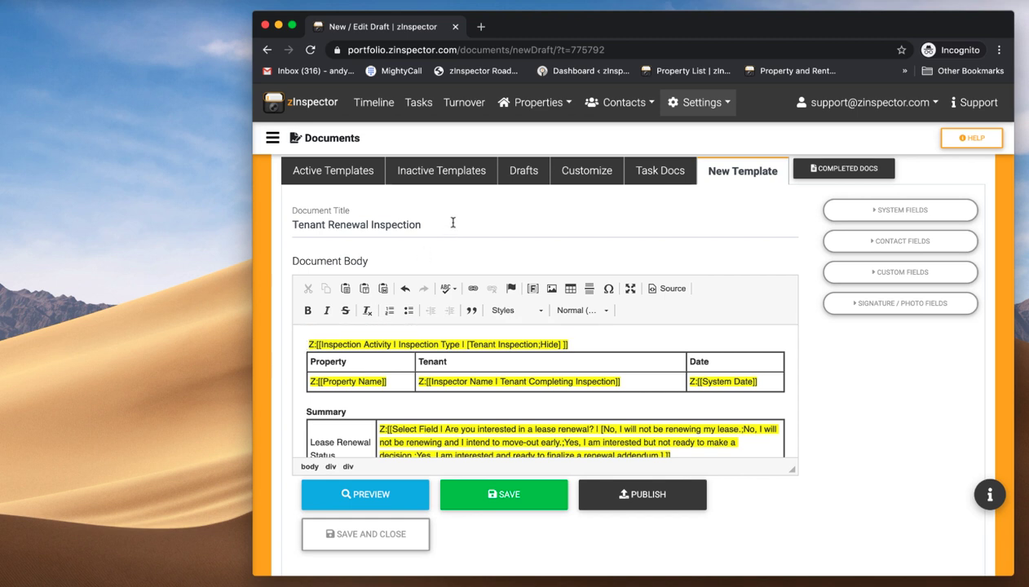
- Set the arguments of the Inspection Activity field in the template body to "Inspection;Hide"
{"action": "scroll", "coordinate": [481, 383], "scroll_direction": "down", "scroll_amount": 3}
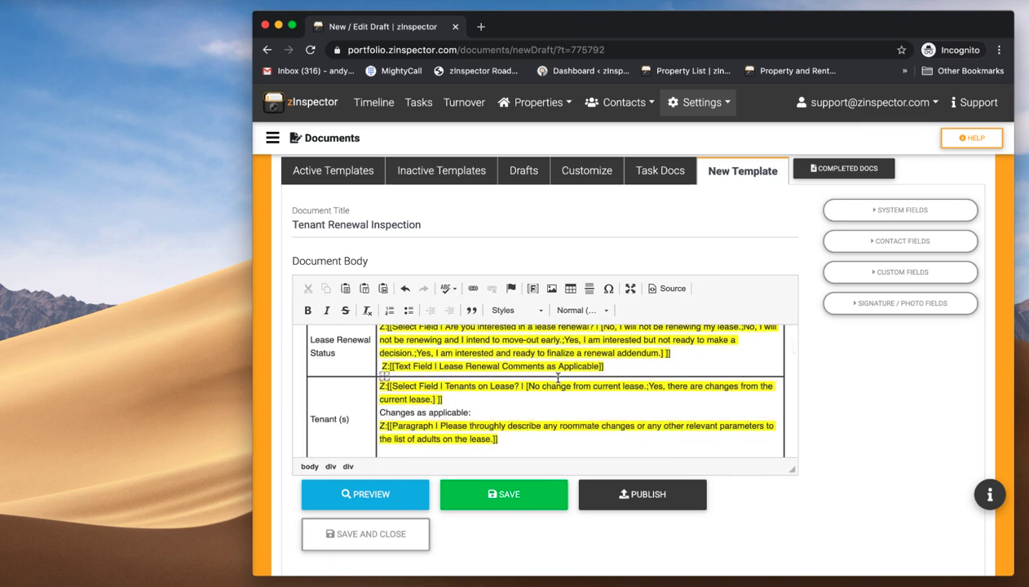
{"action": "scroll", "coordinate": [489, 416], "scroll_direction": "up", "scroll_amount": 3}
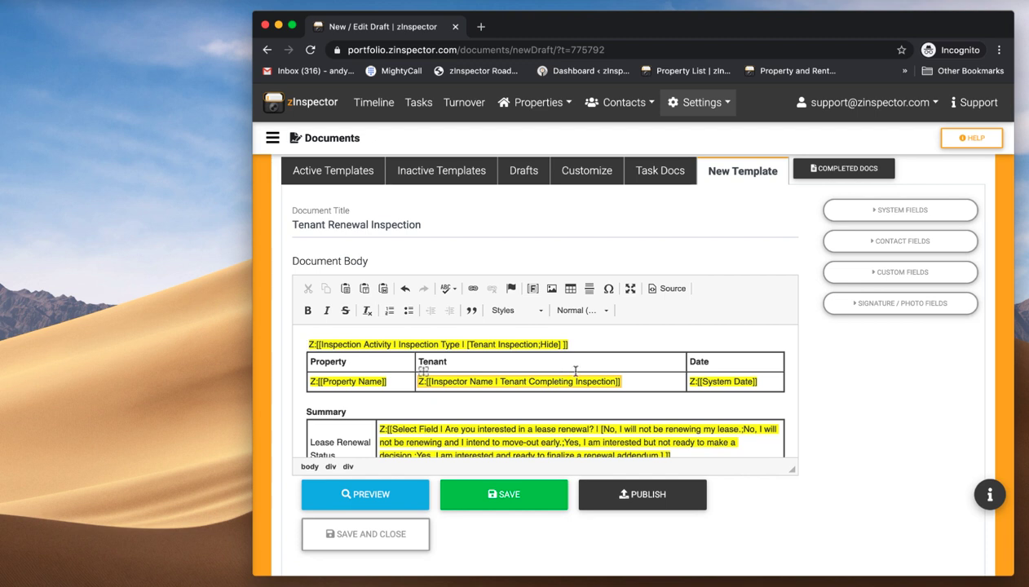
{"action": "left_click", "coordinate": [492, 347]}
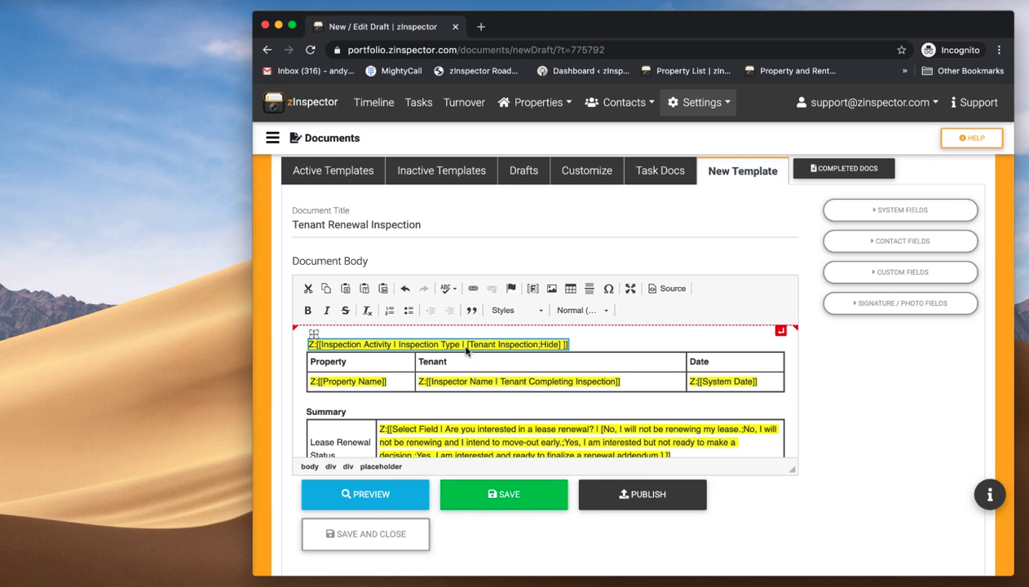
{"action": "double_click", "coordinate": [500, 347]}
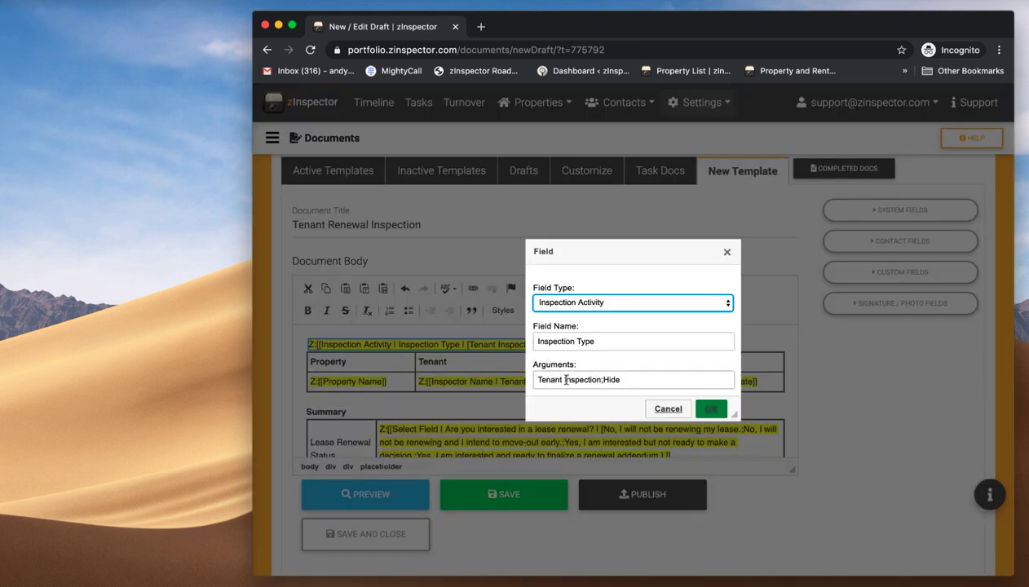
{"action": "left_click", "coordinate": [561, 381]}
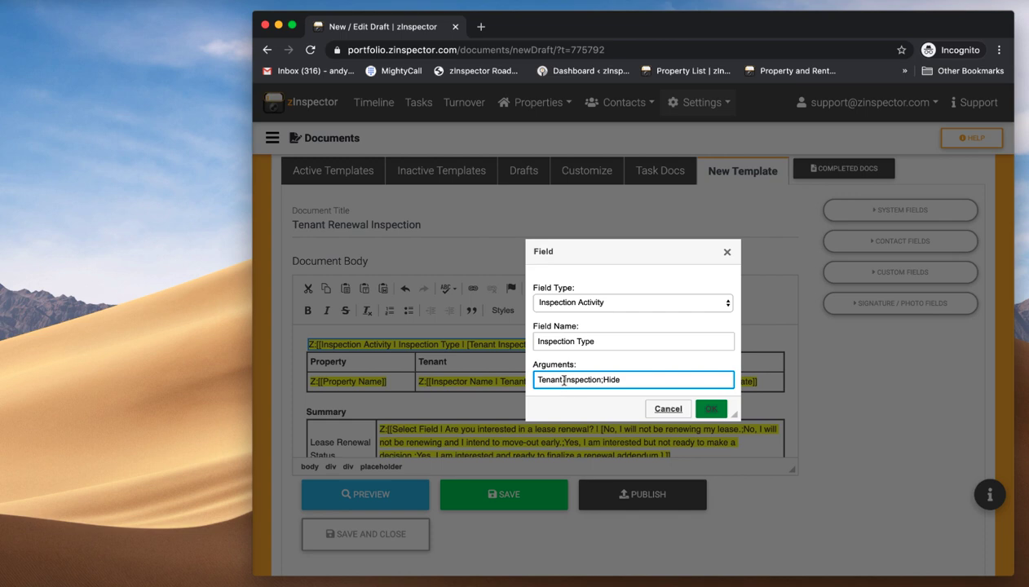
{"action": "left_click_drag", "start_coordinate": [561, 380], "coordinate": [535, 380]}
{"action": "key", "text": "BackSpace"}
{"action": "left_click", "coordinate": [721, 409]}
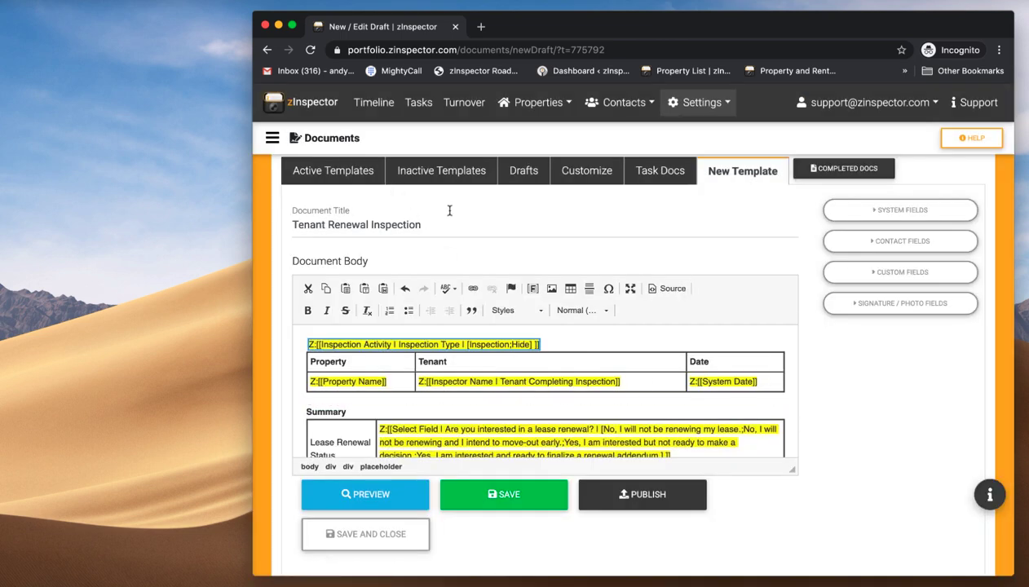
- Rename the document as "Tenant Renewal Inspection TEST" and publish it
{"action": "triple_click", "coordinate": [469, 224]}
{"action": "left_click", "coordinate": [470, 224]}
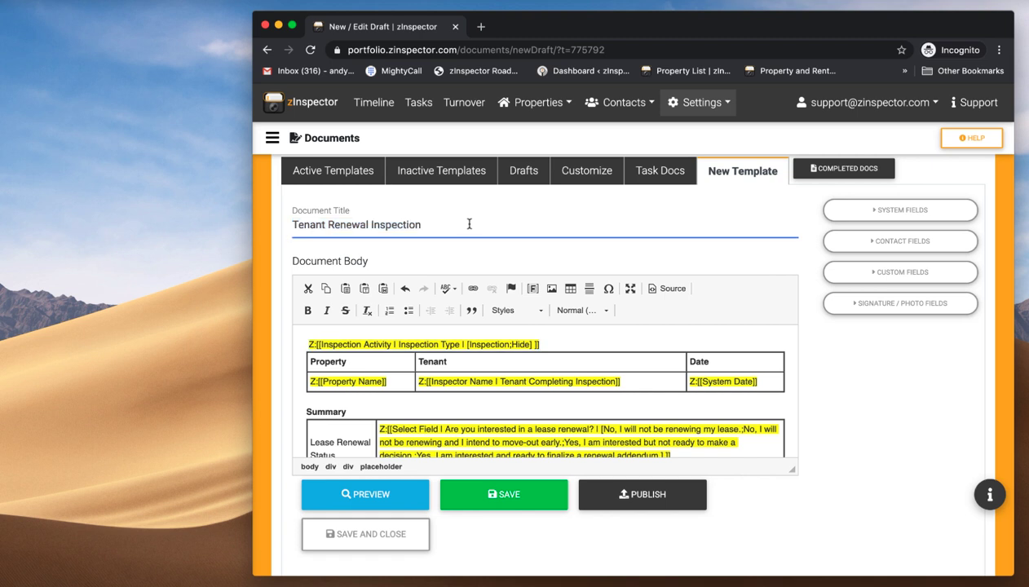
{"action": "type", "text": "TEST"}
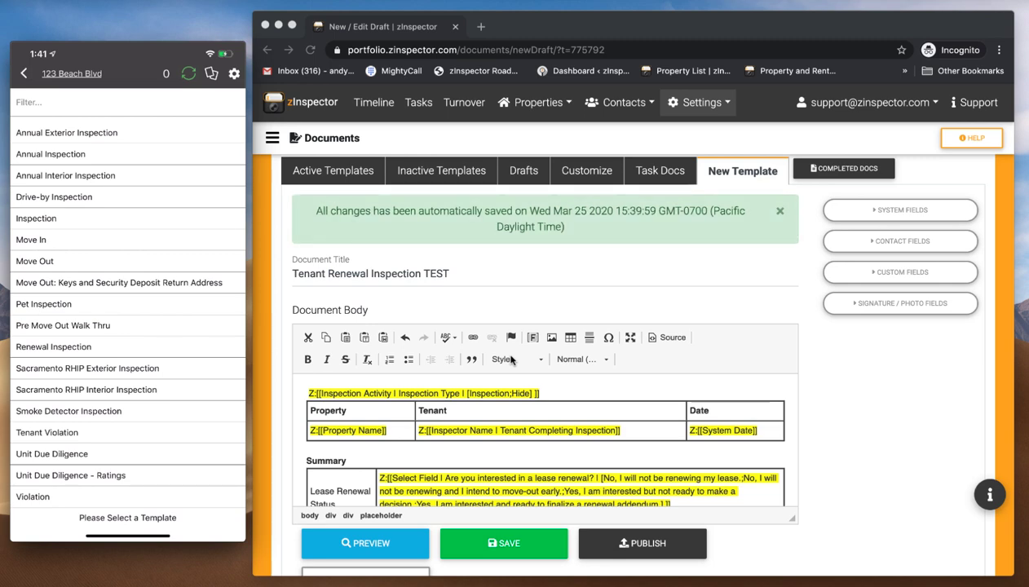
{"action": "left_click", "coordinate": [645, 543]}
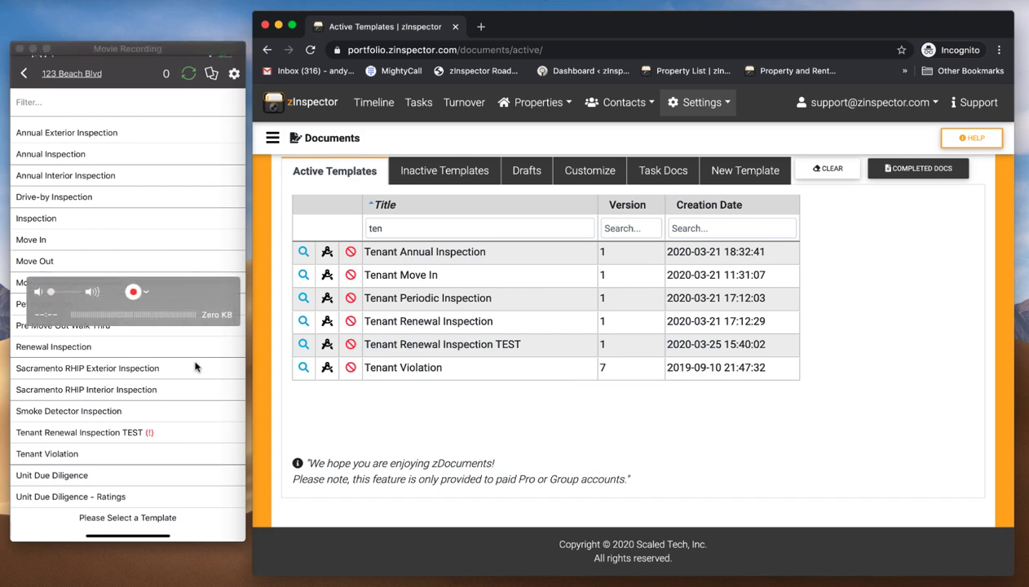
- Edit the Tenant Renewal Inspection TEST template, changing the Summary heading to "Summary Table", and publish it
{"action": "left_click", "coordinate": [328, 344]}
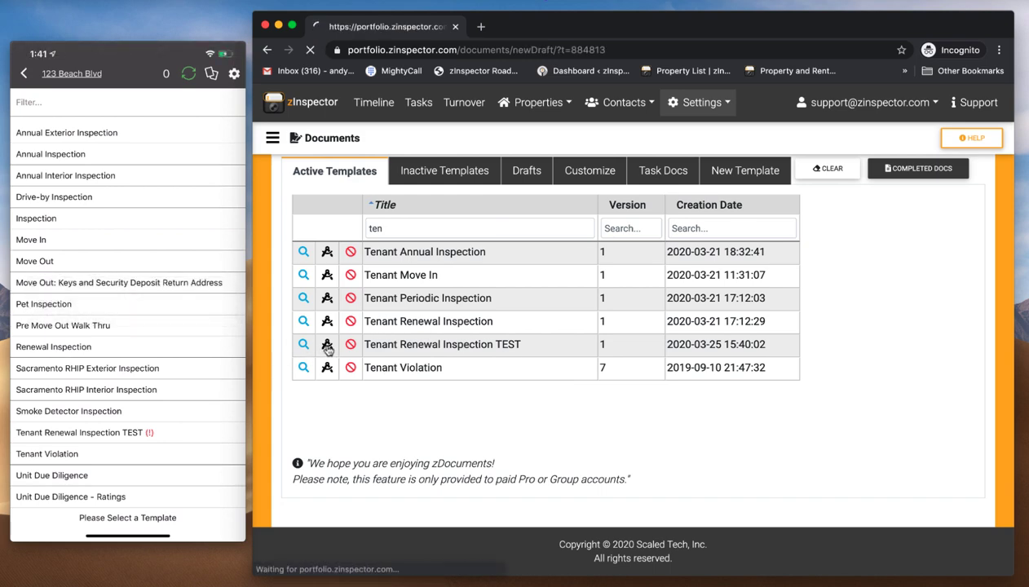
{"action": "left_click", "coordinate": [366, 401]}
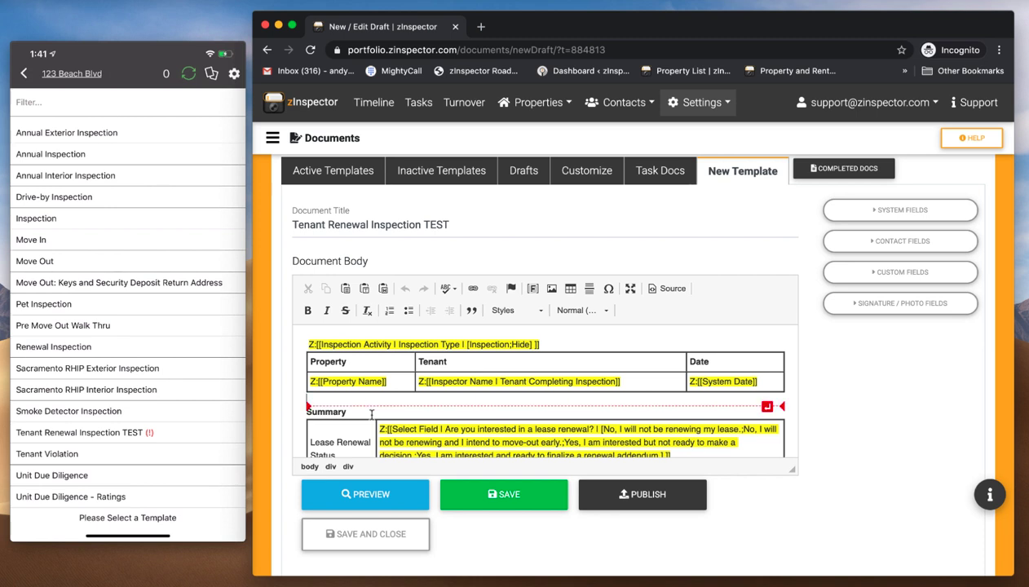
{"action": "key", "text": "Down"}
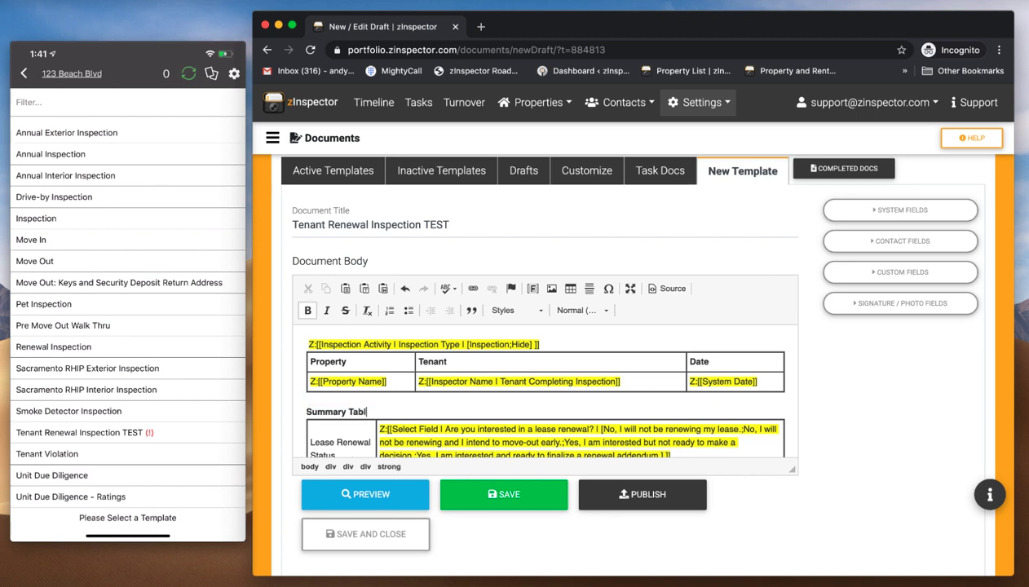
{"action": "type", "text": "Table"}
{"action": "left_click", "coordinate": [651, 498]}
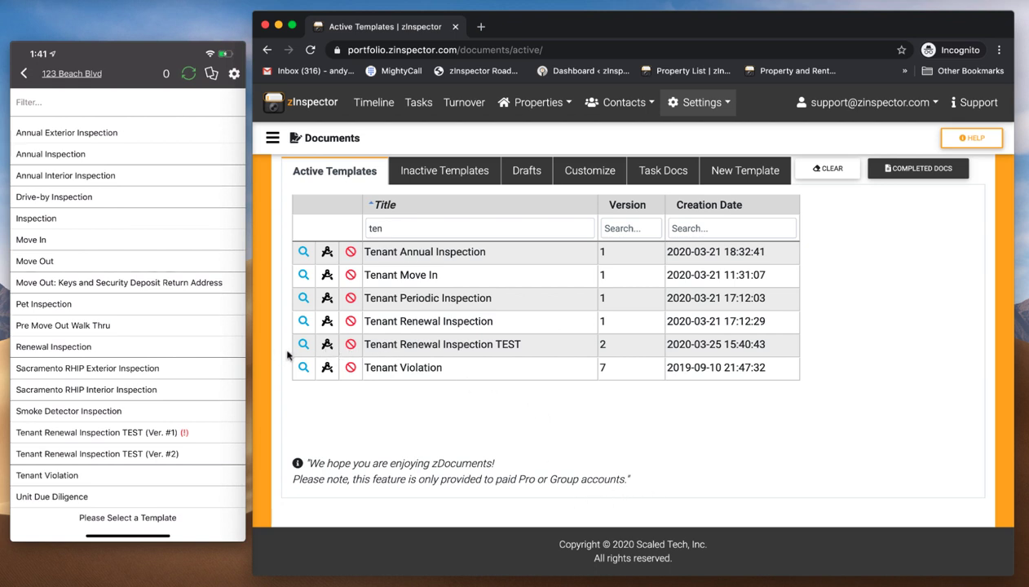
- Open the Tenant Renewal Inspection TEST template for editing and change its title to "Tenant Renewal Inspection"
{"action": "left_click", "coordinate": [327, 349]}
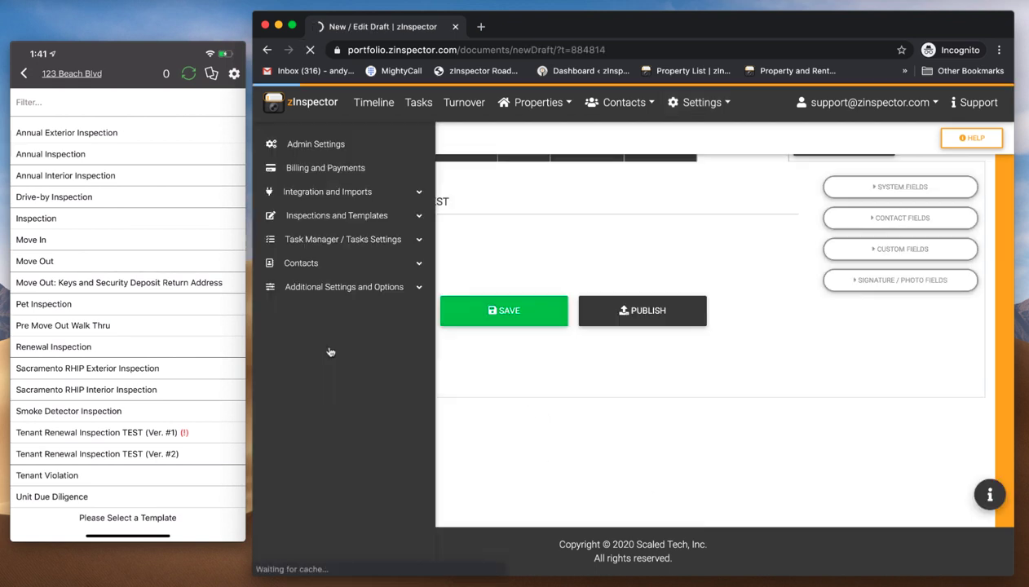
{"action": "left_click", "coordinate": [434, 222]}
{"action": "left_click", "coordinate": [421, 224]}
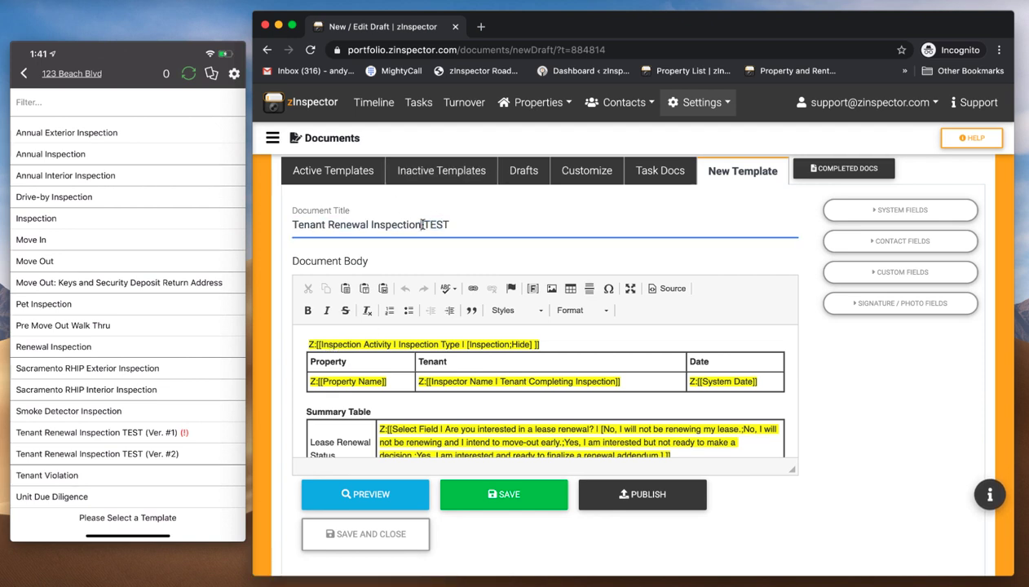
{"action": "double_click", "coordinate": [435, 223]}
{"action": "key", "text": "BackSpace"}
- Set the Inspection Activity field's arguments to "Tenant Inspection;Hide" and publish the template
{"action": "left_click", "coordinate": [483, 343]}
{"action": "double_click", "coordinate": [483, 343]}
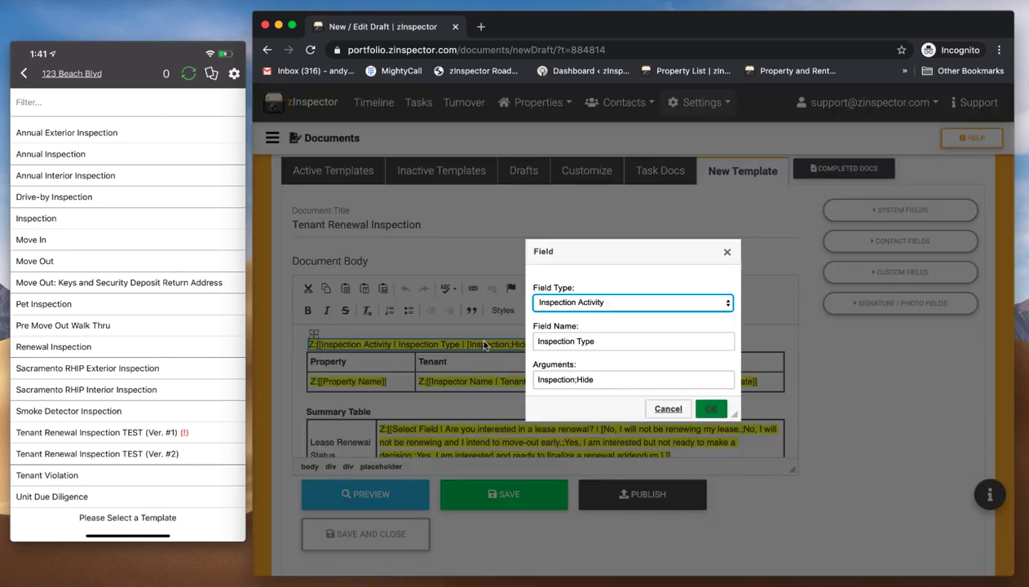
{"action": "left_click", "coordinate": [538, 380]}
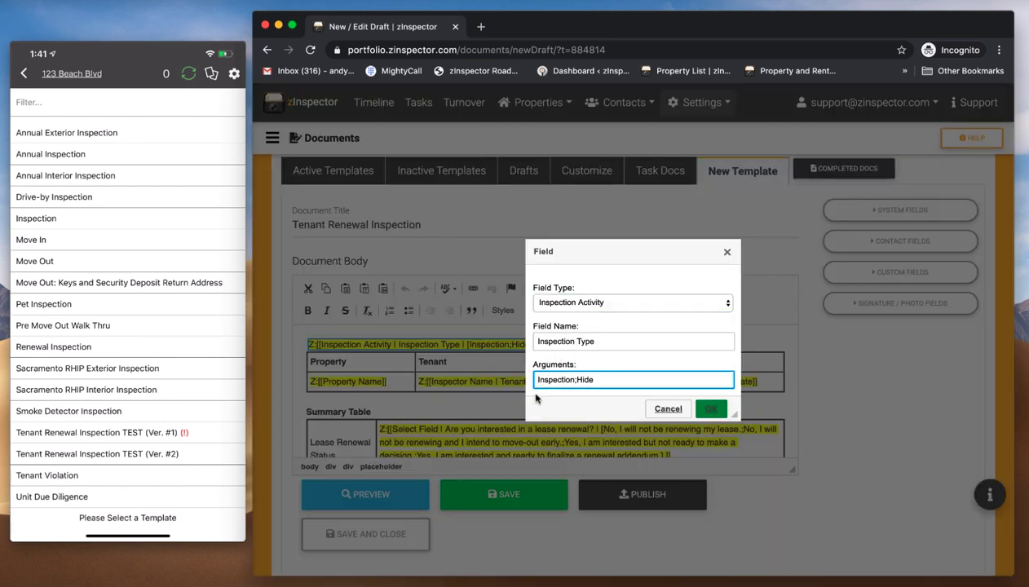
{"action": "type", "text": "Tenant"}
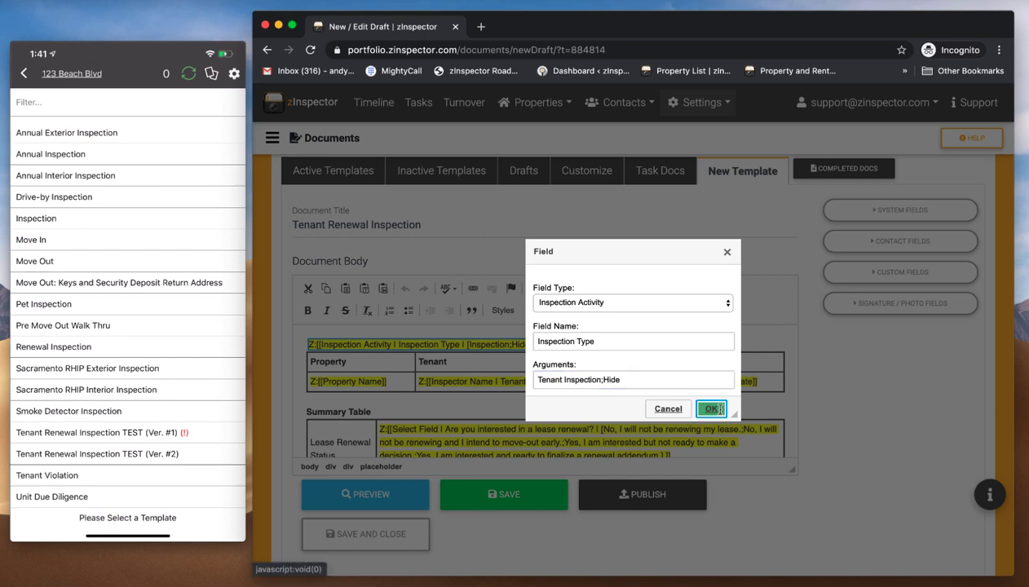
{"action": "left_click", "coordinate": [714, 409]}
{"action": "left_click", "coordinate": [659, 496]}
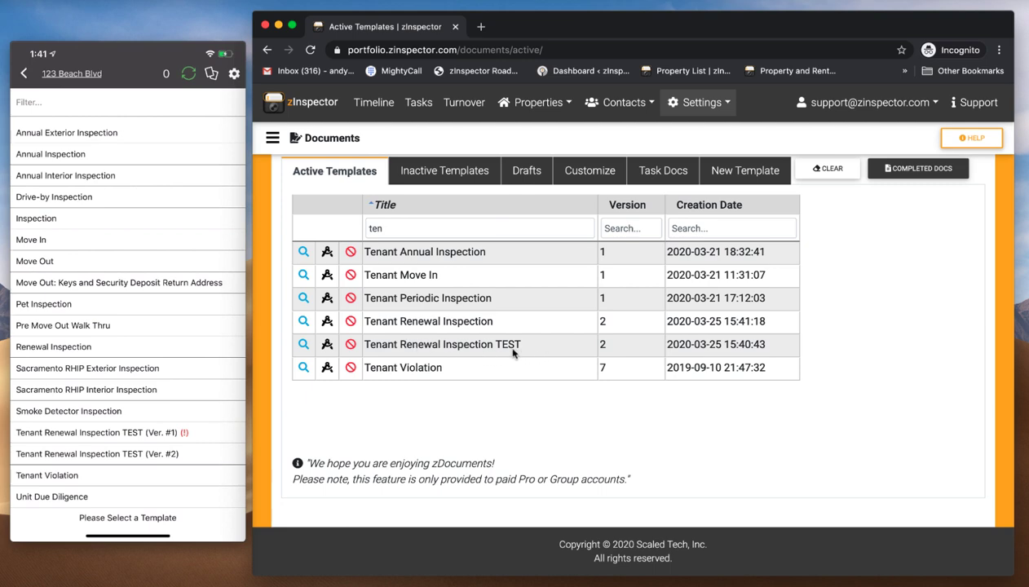
- Make the Tenant Renewal Inspection TEST template inactive
{"action": "left_click", "coordinate": [351, 344]}
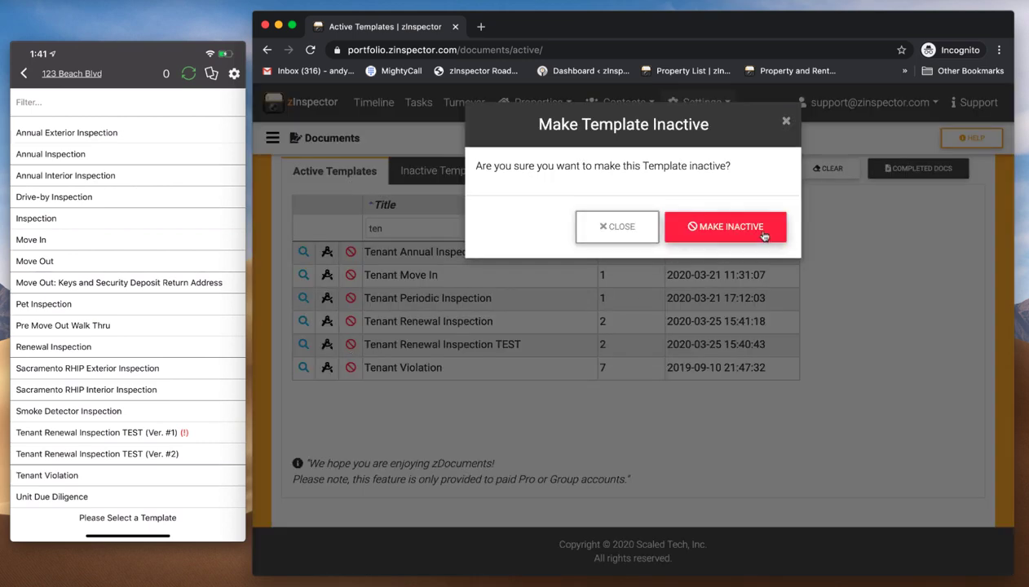
{"action": "left_click", "coordinate": [728, 353]}
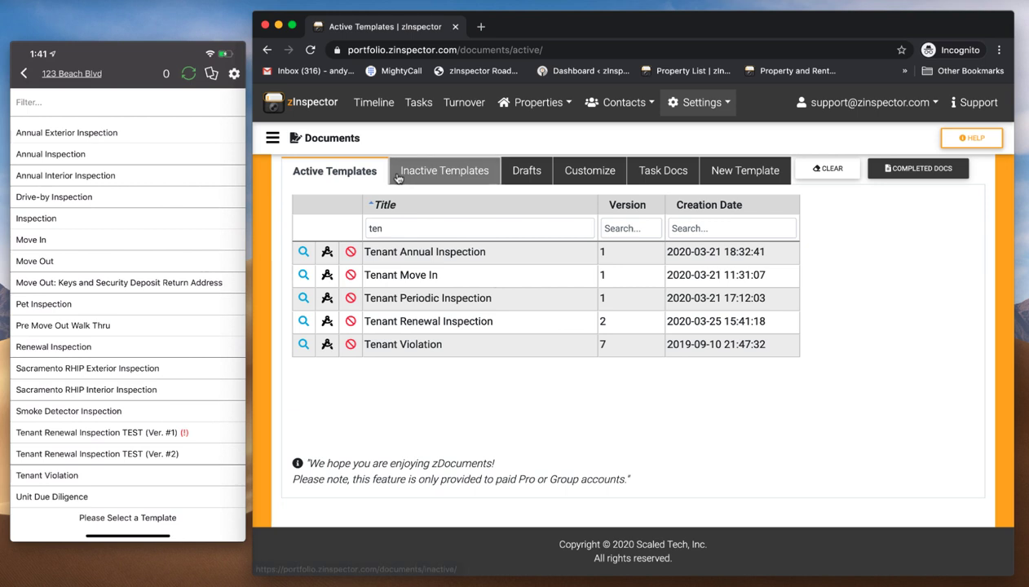
{"action": "mouse_move", "coordinate": [179, 239]}
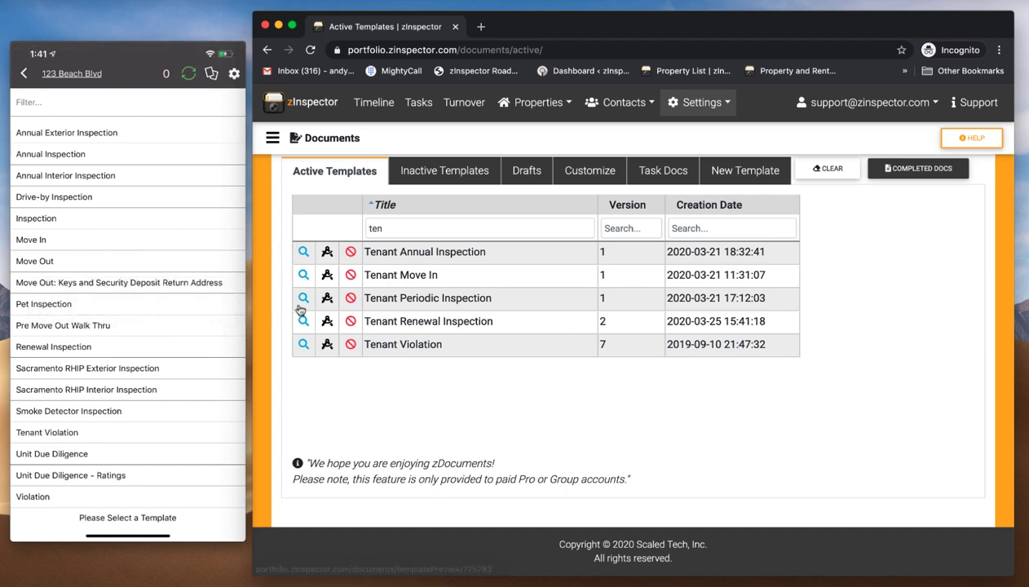
- Open the Tenant Periodic Inspection template in the editor and examine the fields in its summary table
{"action": "left_click", "coordinate": [327, 298]}
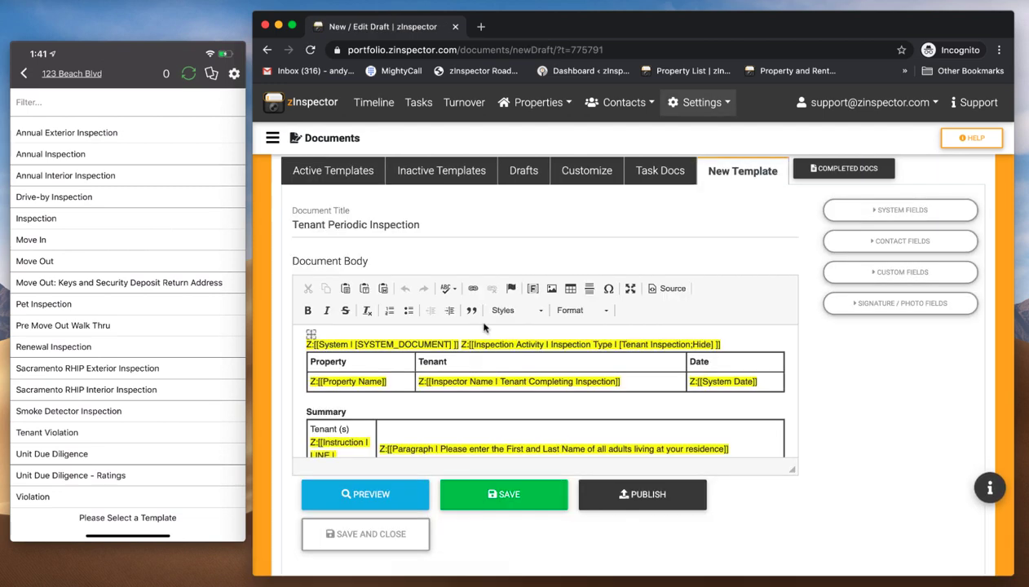
{"action": "scroll", "coordinate": [585, 395], "scroll_direction": "down", "scroll_amount": 10}
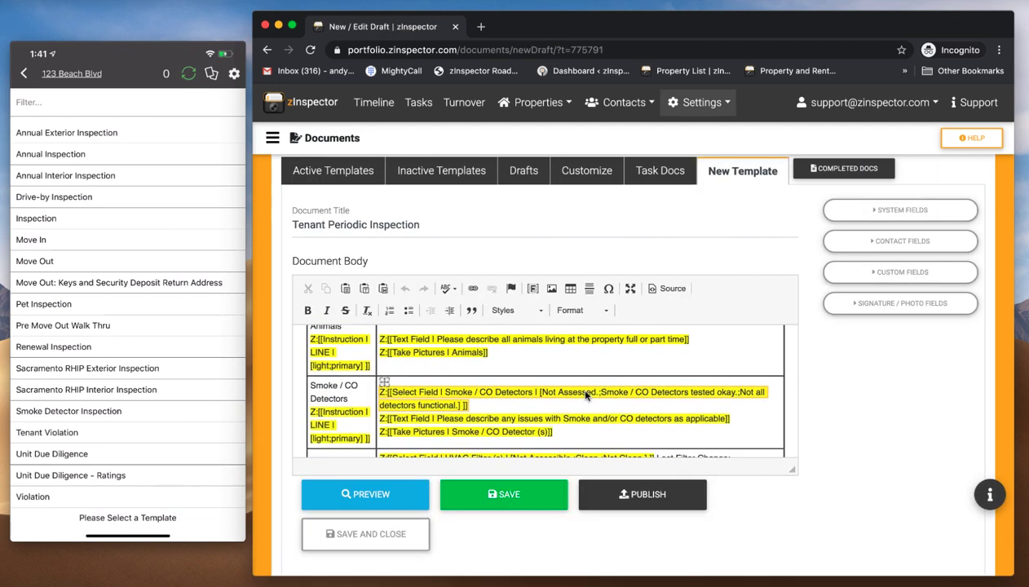